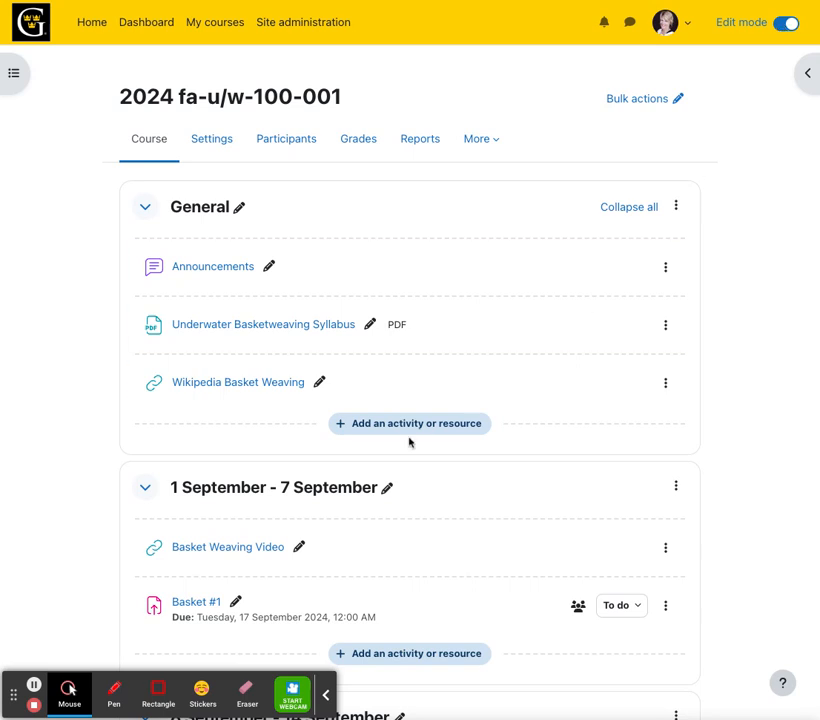
Step: Add a new Quiz activity to the 1 September - 7 September section of the course
{"action": "scroll", "coordinate": [362, 436], "scroll_direction": "down", "scroll_amount": 3}
{"action": "scroll", "coordinate": [362, 436], "scroll_direction": "down", "scroll_amount": 1}
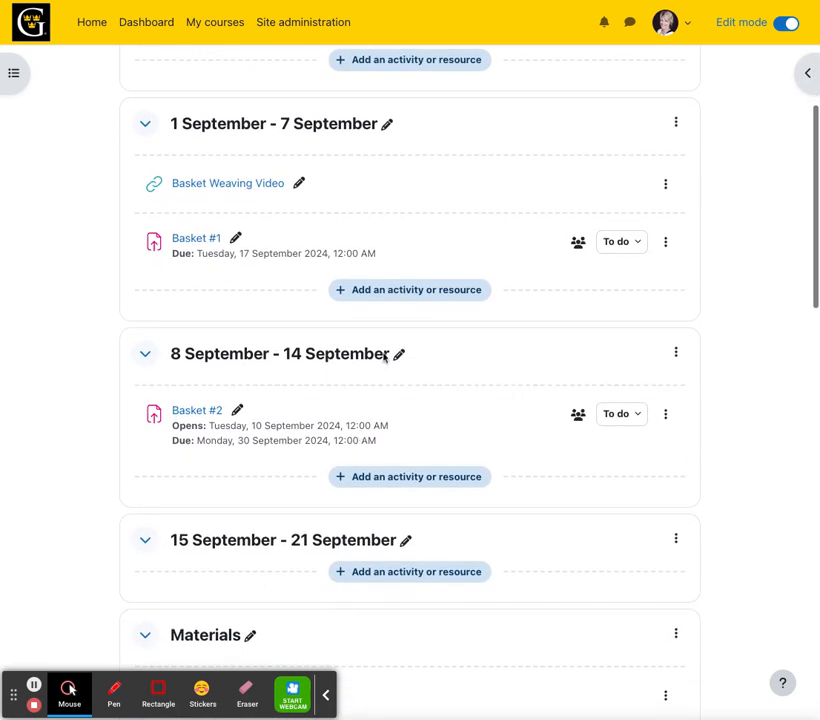
{"action": "left_click", "coordinate": [396, 292]}
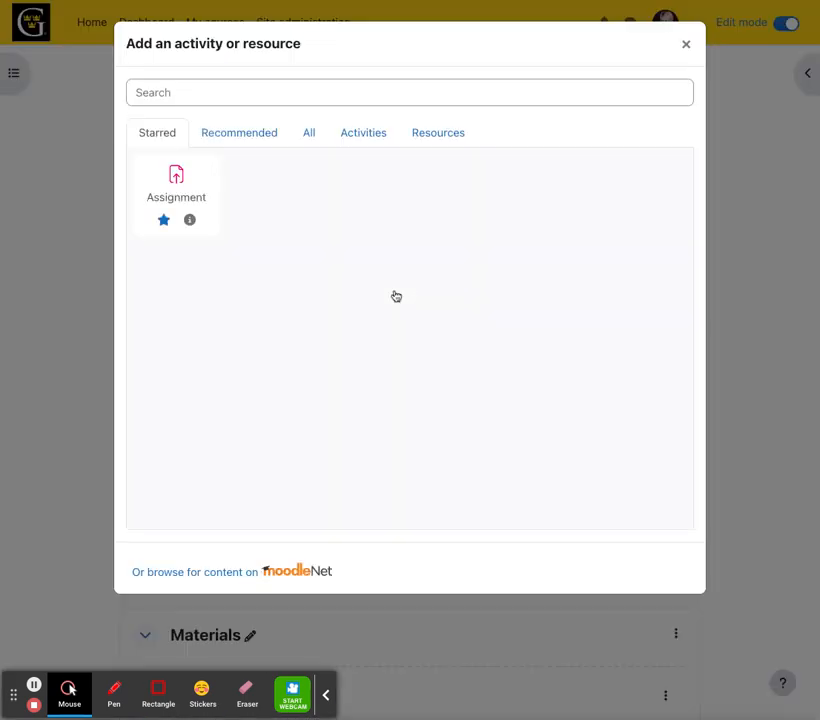
{"action": "left_click", "coordinate": [308, 134]}
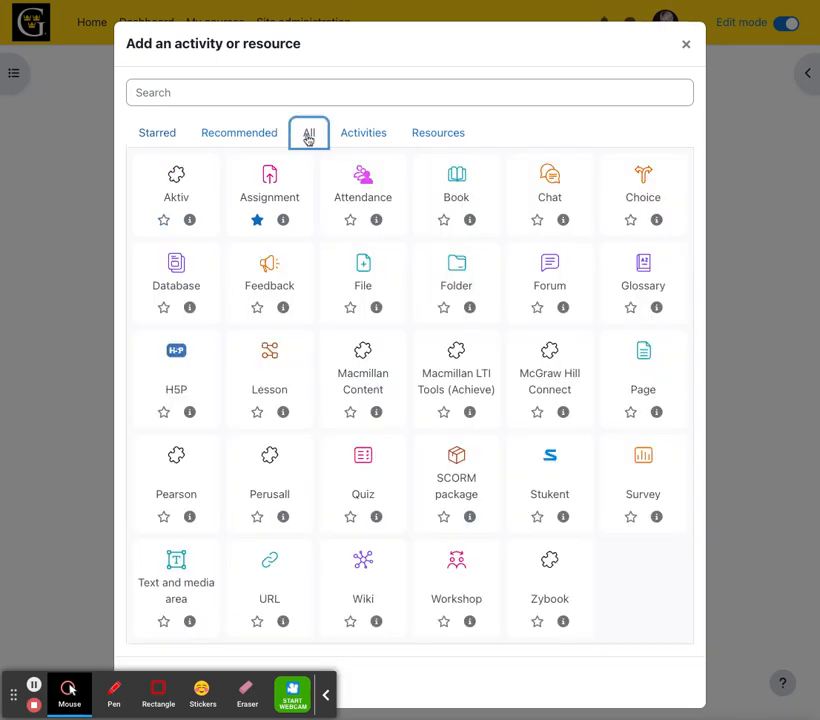
{"action": "left_click", "coordinate": [366, 481]}
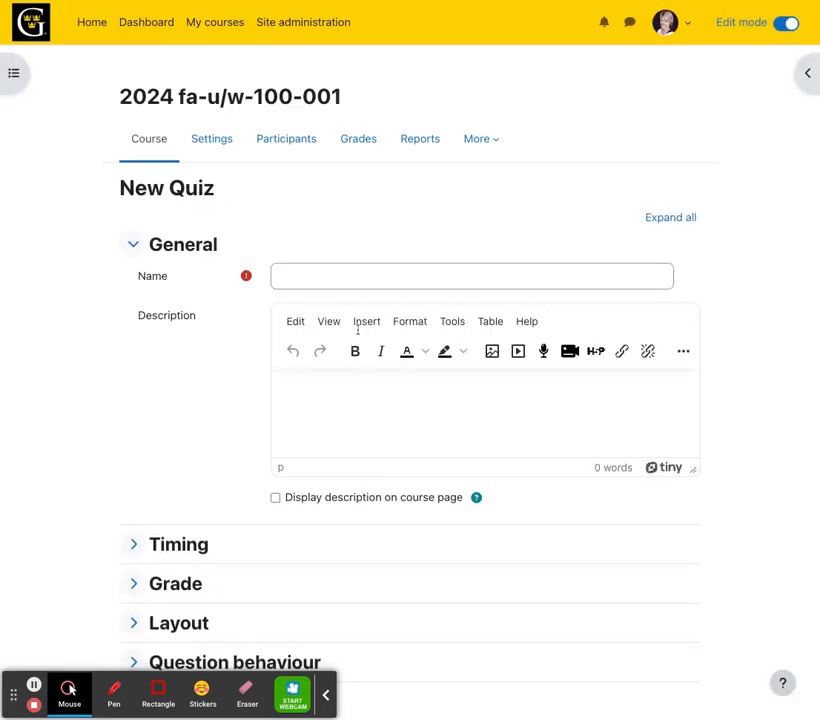
Step: Name the new quiz "Quiz #1" and leave its description empty
{"action": "left_click", "coordinate": [313, 279]}
{"action": "type", "text": "Qu"}
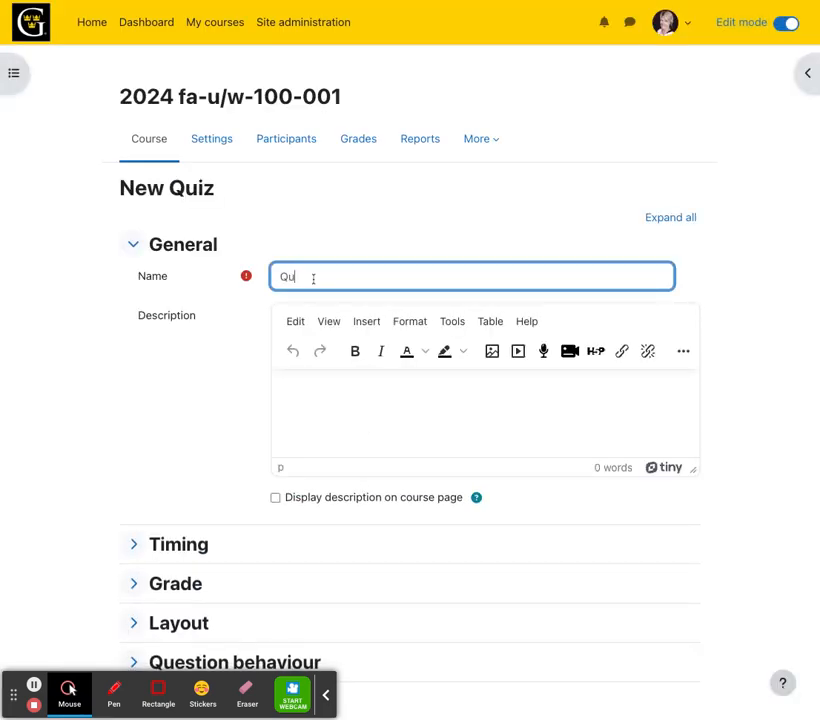
{"action": "type", "text": "iz #1"}
{"action": "left_click", "coordinate": [307, 387]}
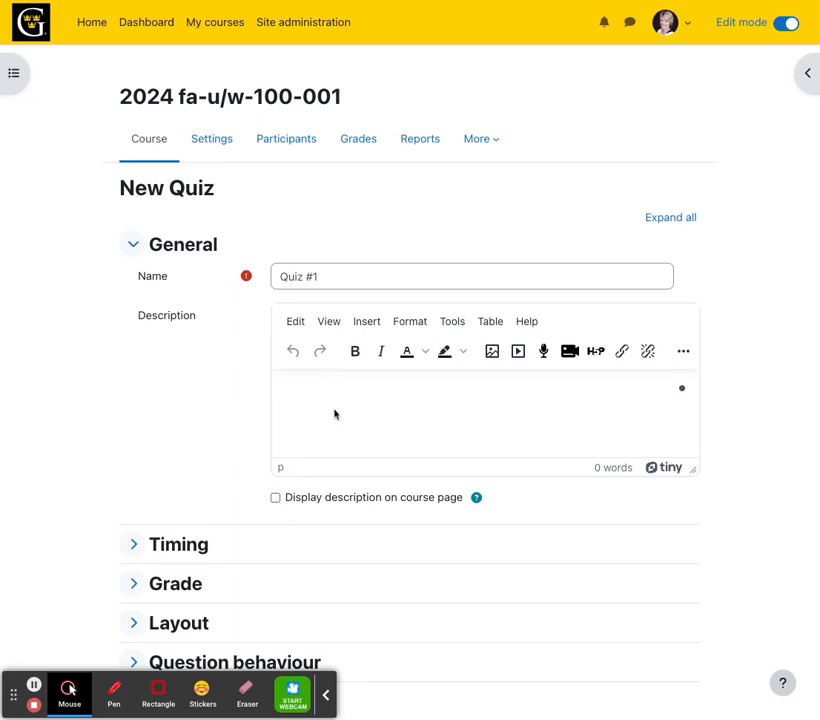
Step: In the quiz's timing settings, enable only the closing date and set it to 25 September 2024 with the hour at 00
{"action": "left_click", "coordinate": [178, 544]}
{"action": "scroll", "coordinate": [262, 494], "scroll_direction": "down", "scroll_amount": 3}
{"action": "left_click", "coordinate": [275, 375]}
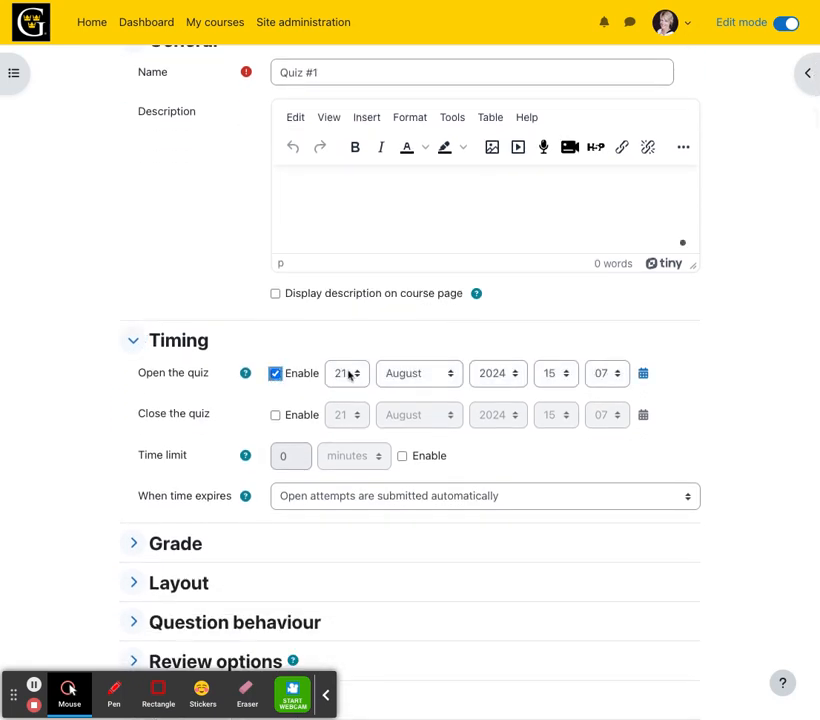
{"action": "left_click", "coordinate": [275, 374]}
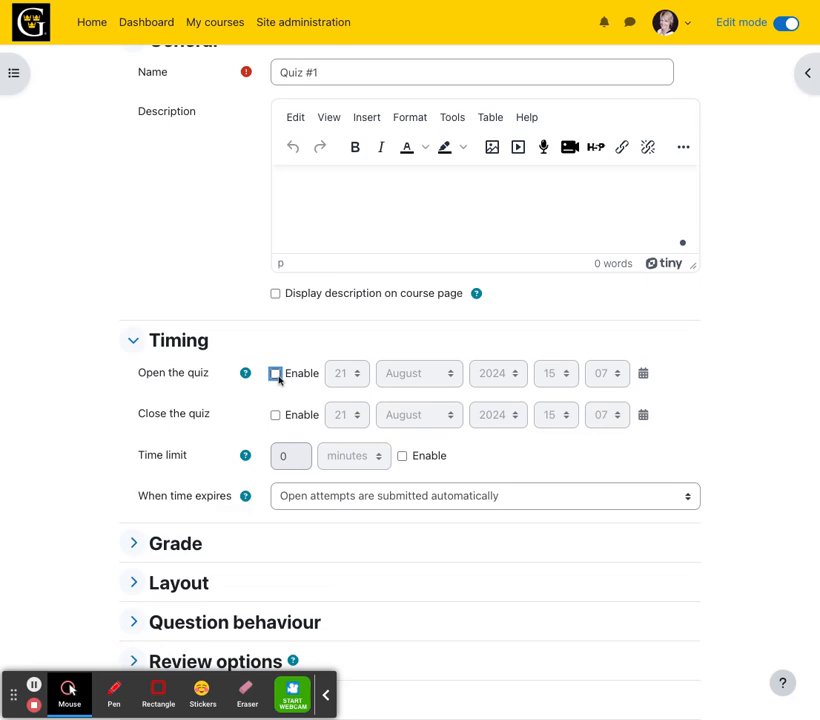
{"action": "left_click", "coordinate": [276, 415]}
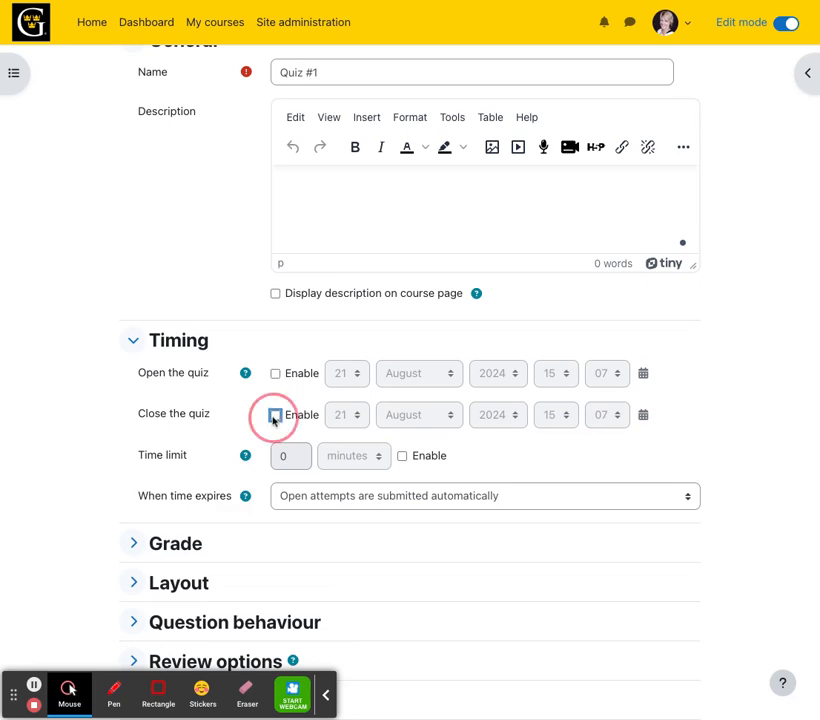
{"action": "left_click", "coordinate": [444, 418]}
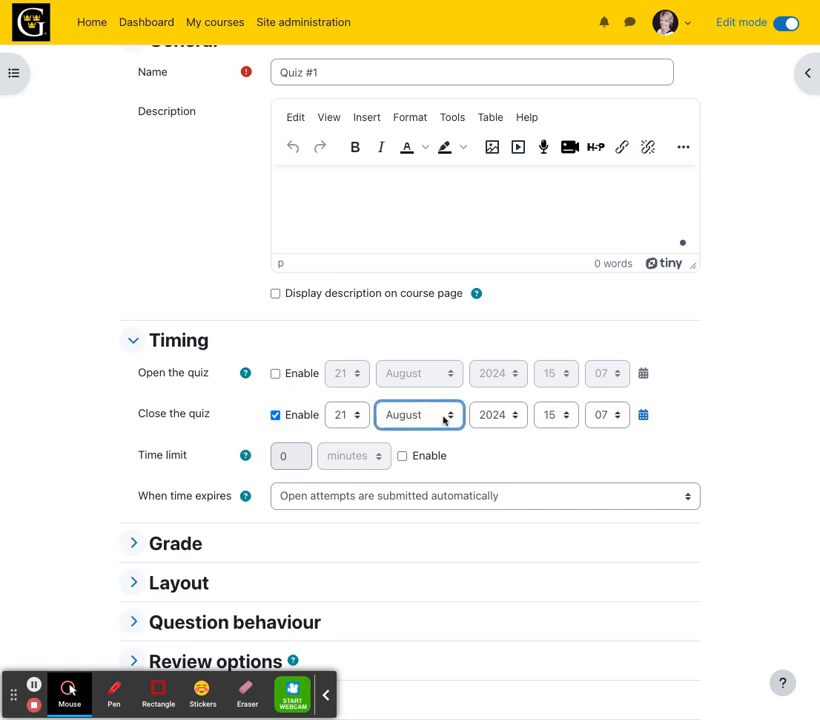
{"action": "key", "text": "Down"}
{"action": "left_click", "coordinate": [345, 416]}
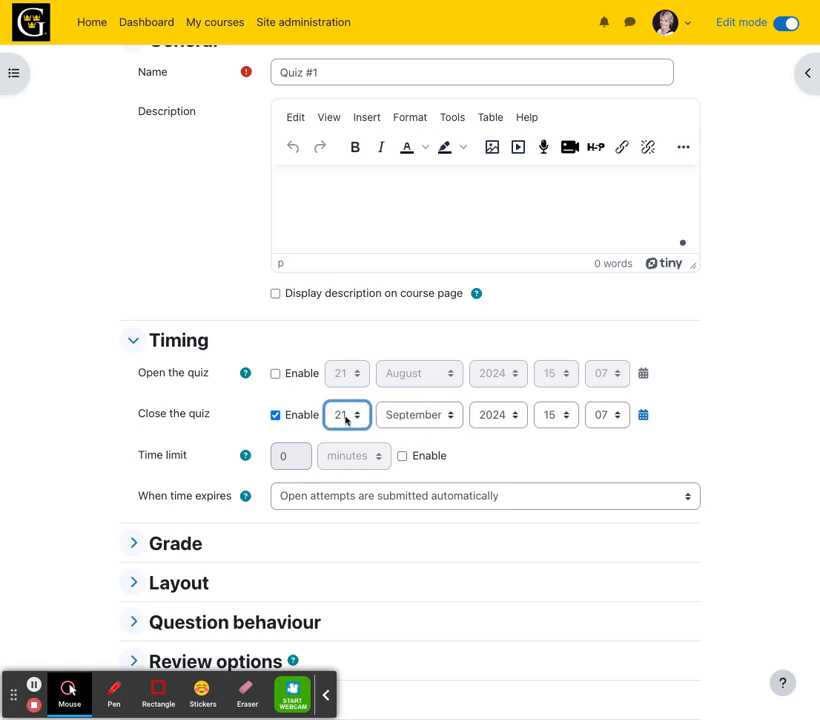
{"action": "key", "text": "Down"}
{"action": "key", "text": "Down"}
{"action": "key", "text": "Down"}
{"action": "key", "text": "Down"}
{"action": "left_click", "coordinate": [566, 417]}
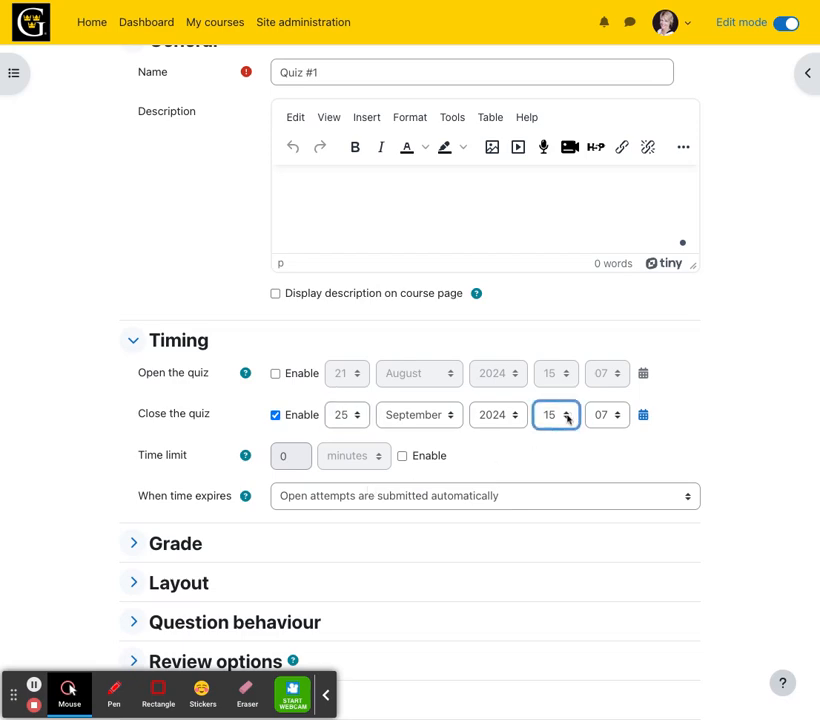
{"action": "key", "text": "Home"}
{"action": "left_click", "coordinate": [401, 457]}
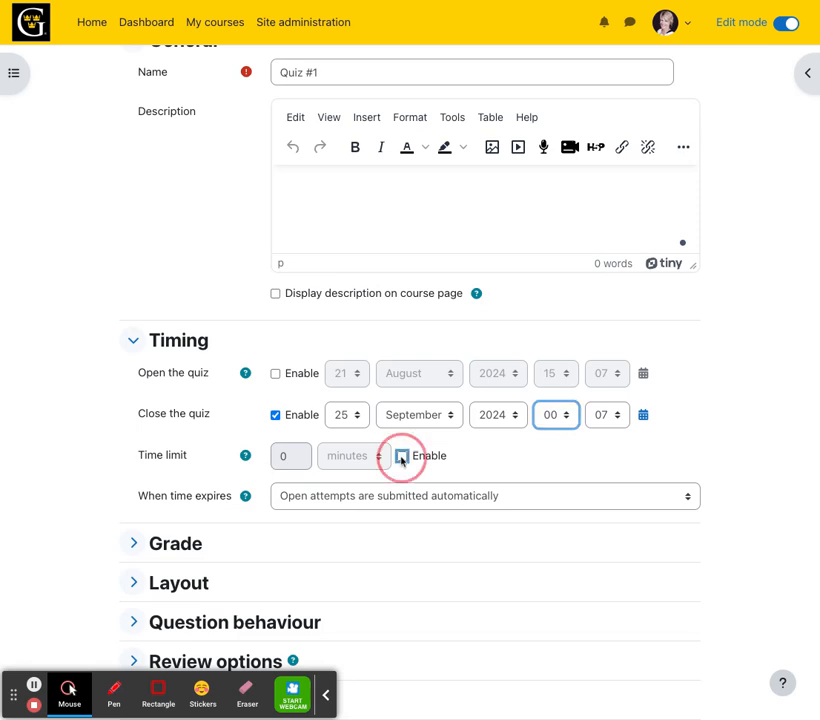
{"action": "left_click", "coordinate": [342, 461]}
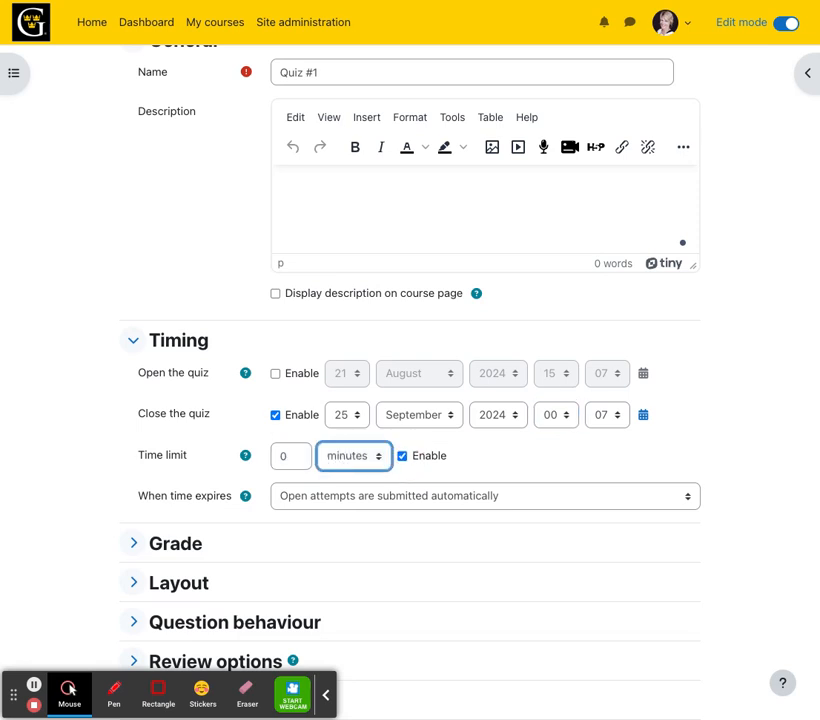
{"action": "left_click", "coordinate": [401, 456]}
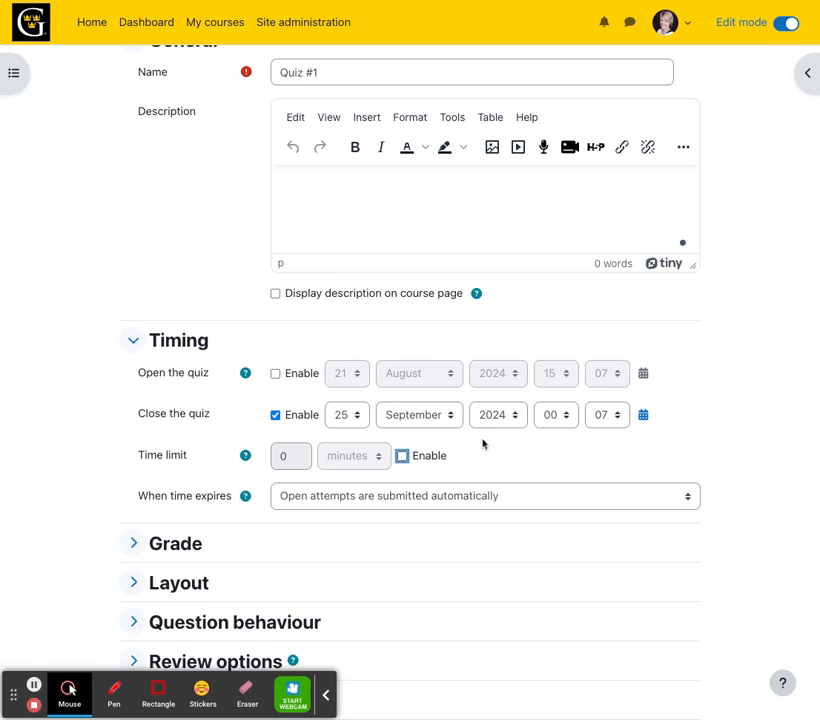
Step: Check the choices and the help text for what happens when the quiz time expires
{"action": "left_click", "coordinate": [366, 500]}
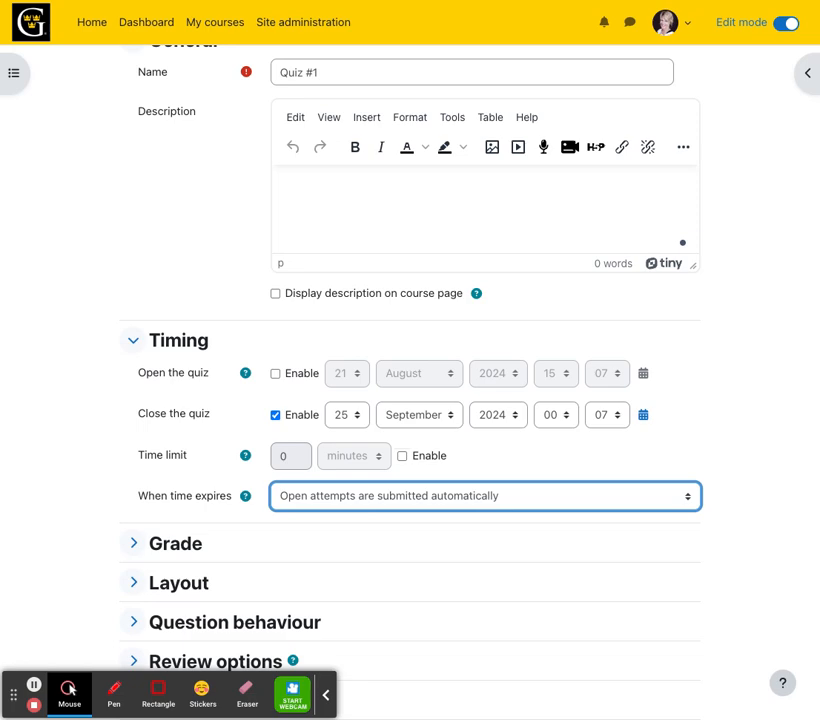
{"action": "left_click", "coordinate": [245, 496]}
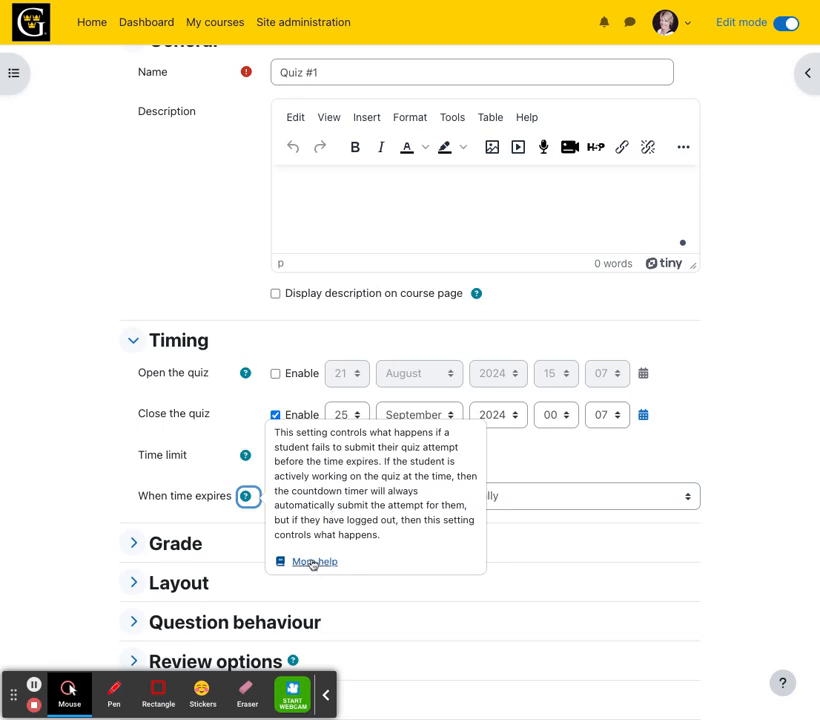
{"action": "left_click", "coordinate": [553, 551]}
Step: Expand the quiz's Grade settings and look over the grade category choices
{"action": "scroll", "coordinate": [479, 546], "scroll_direction": "down", "scroll_amount": 1}
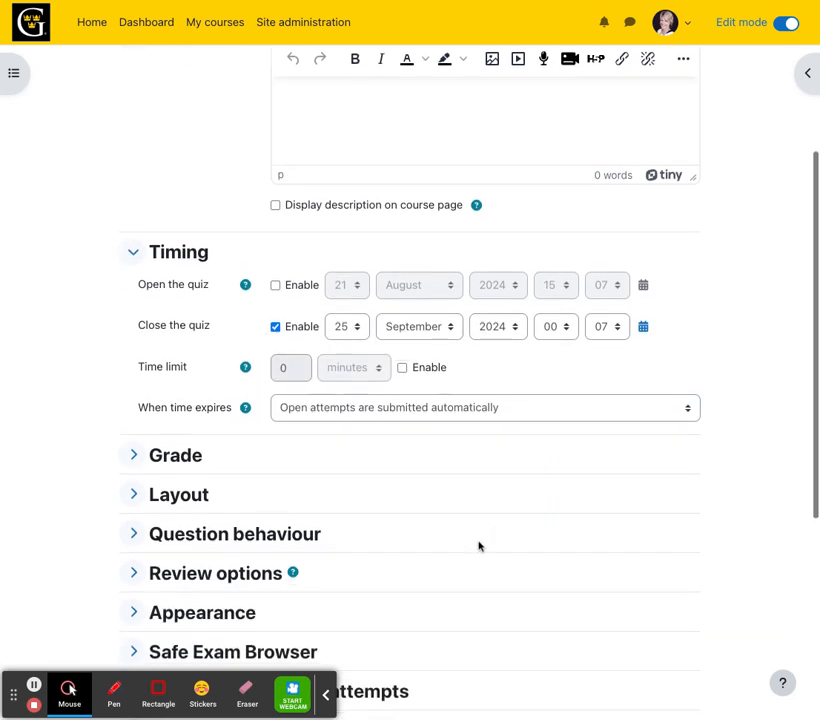
{"action": "left_click", "coordinate": [133, 402]}
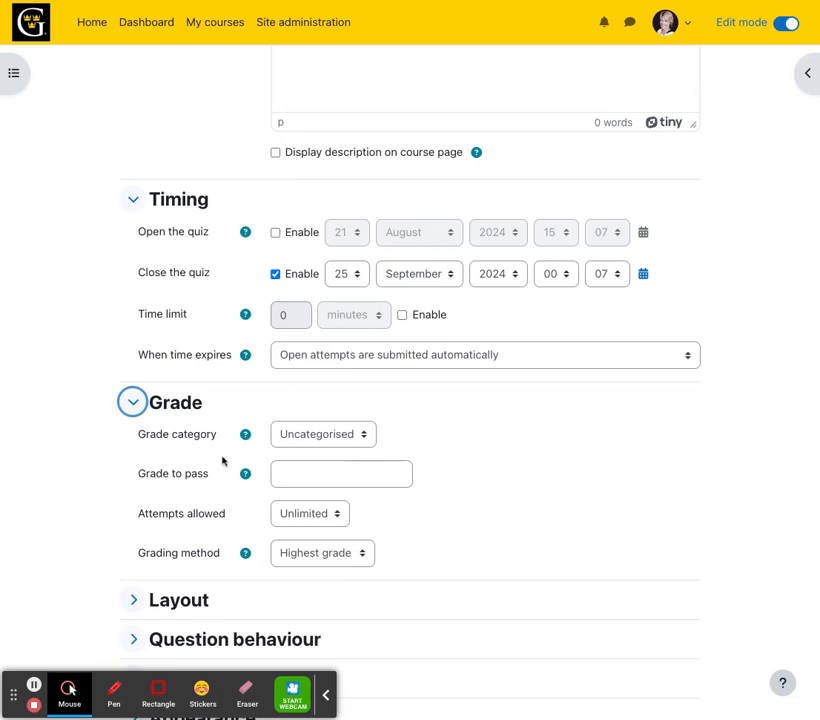
{"action": "left_click", "coordinate": [323, 440]}
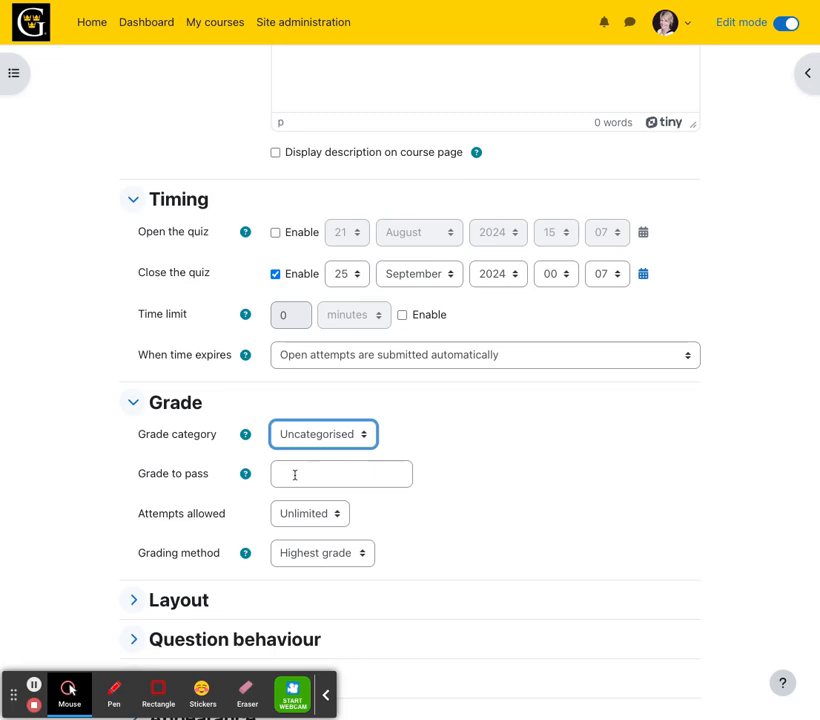
{"action": "scroll", "coordinate": [297, 472], "scroll_direction": "down", "scroll_amount": 3}
{"action": "scroll", "coordinate": [295, 476], "scroll_direction": "down", "scroll_amount": 2}
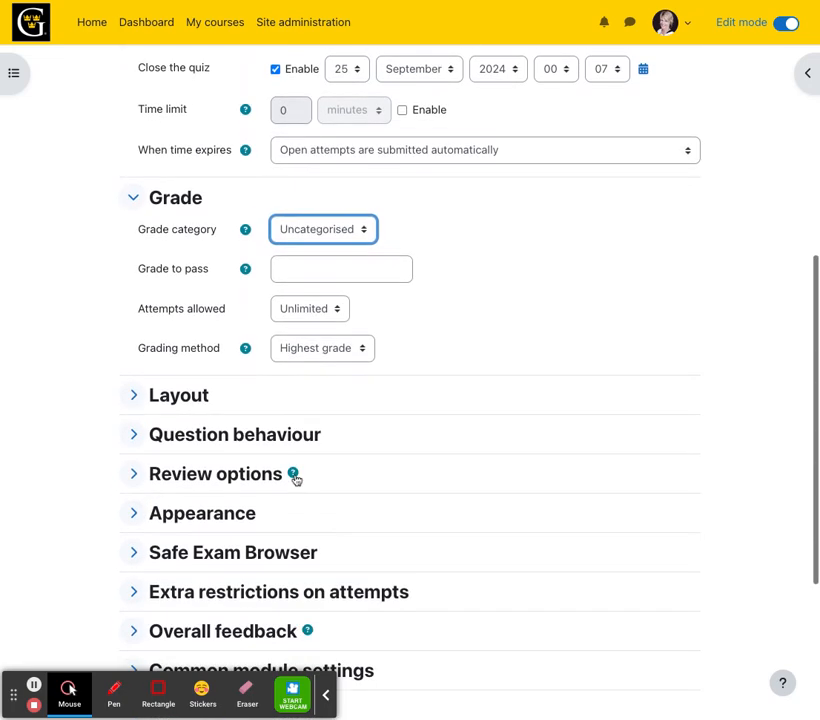
{"action": "scroll", "coordinate": [292, 485], "scroll_direction": "down", "scroll_amount": 3}
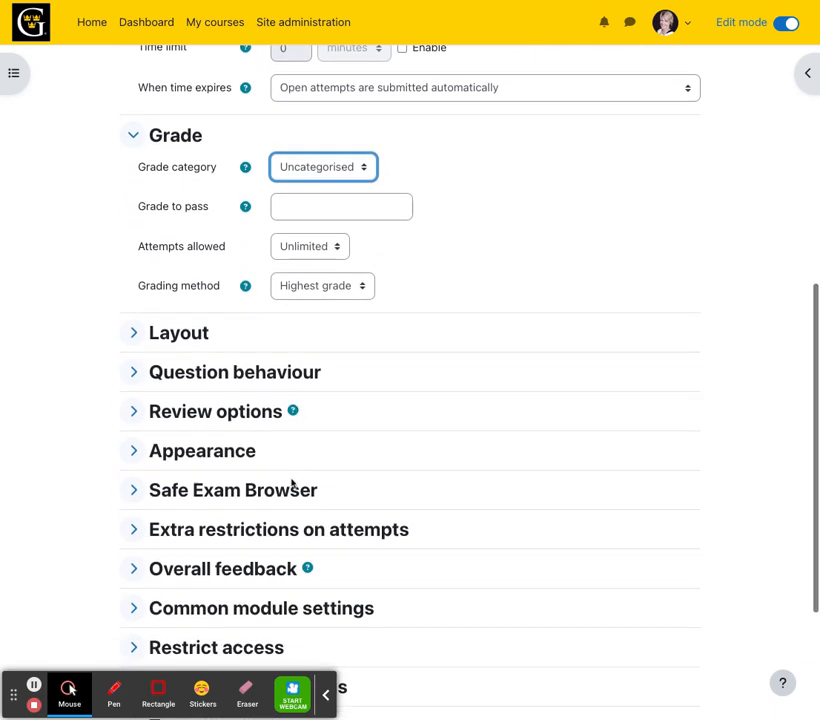
{"action": "scroll", "coordinate": [292, 485], "scroll_direction": "up", "scroll_amount": 1}
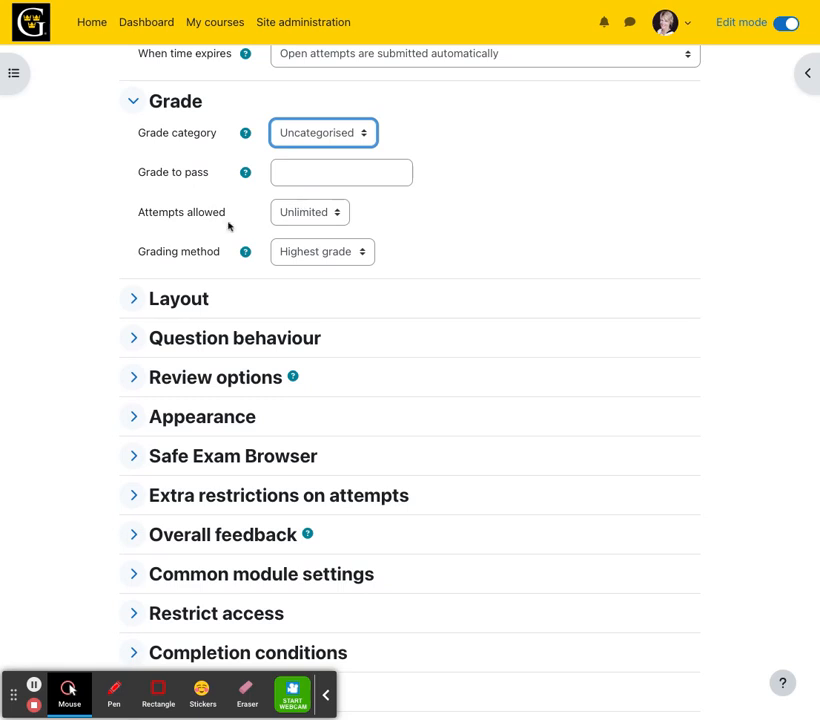
Step: Try 2, 1 and unlimited for the allowed attempts and inspect the grading method choices
{"action": "left_click", "coordinate": [322, 214]}
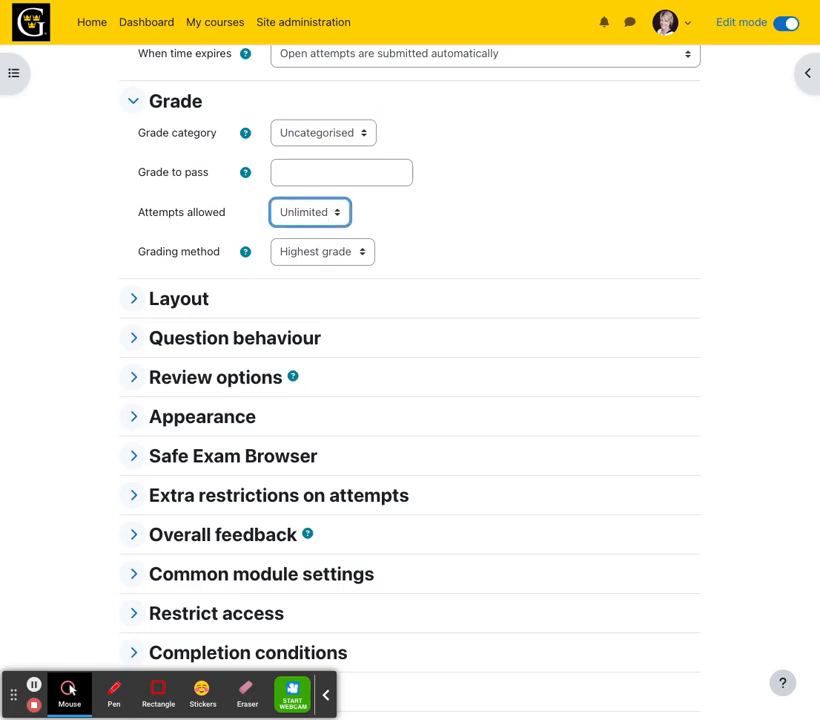
{"action": "key", "text": "2"}
{"action": "left_click", "coordinate": [329, 258]}
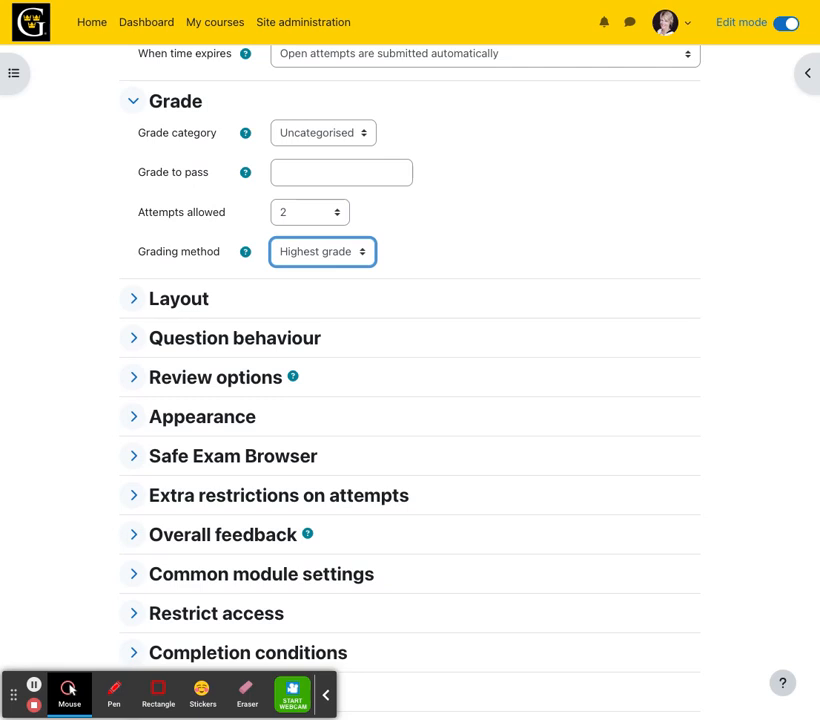
{"action": "left_click", "coordinate": [308, 213]}
{"action": "key", "text": "1"}
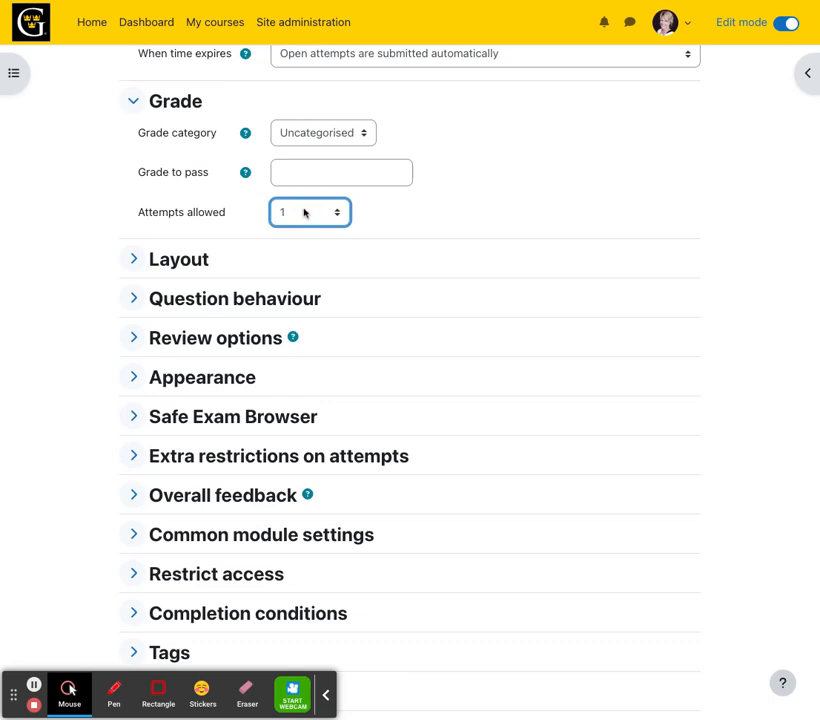
{"action": "key", "text": "Up"}
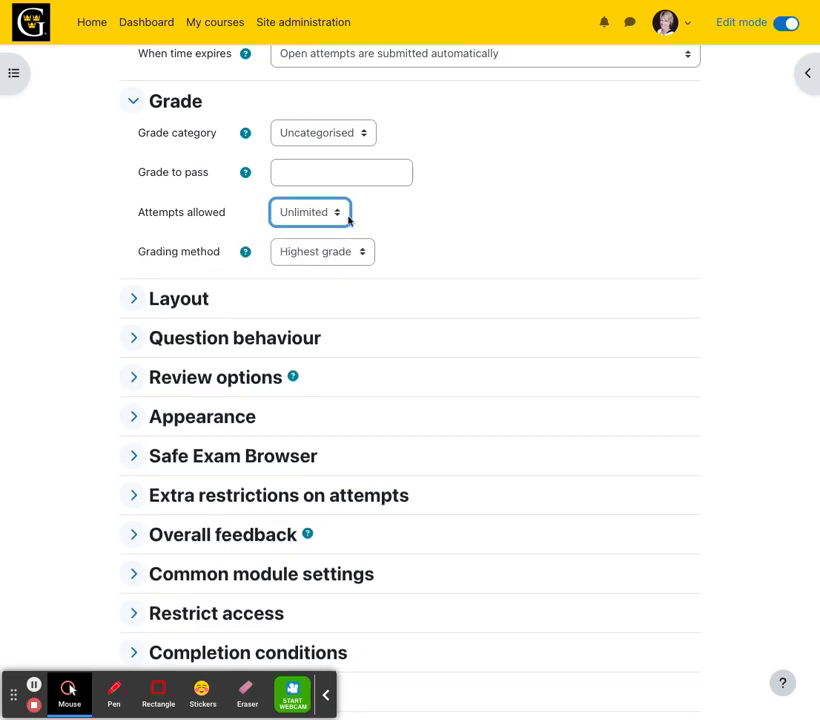
{"action": "left_click", "coordinate": [327, 257]}
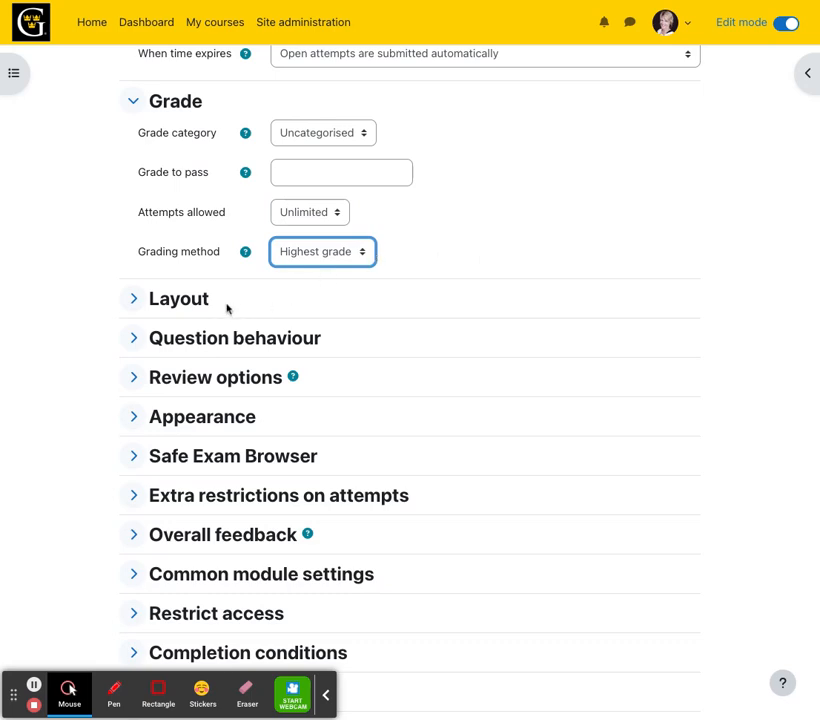
{"action": "left_click", "coordinate": [299, 260]}
Step: Set the attempts allowed for the quiz to 1
{"action": "left_click", "coordinate": [306, 218]}
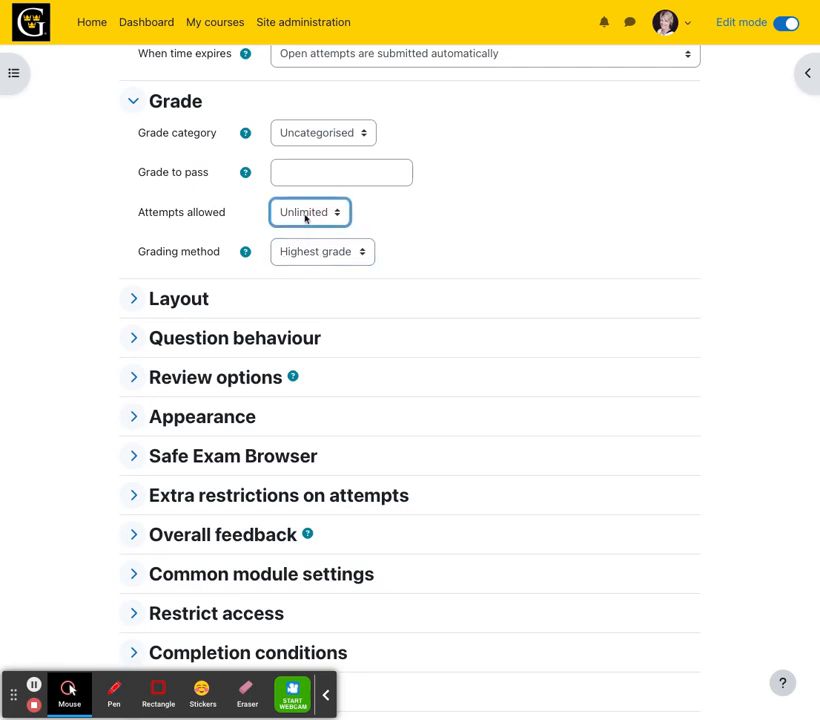
{"action": "left_click", "coordinate": [306, 234]}
Step: Examine the quiz's new page choices, question behaviour settings and review options
{"action": "left_click", "coordinate": [132, 259]}
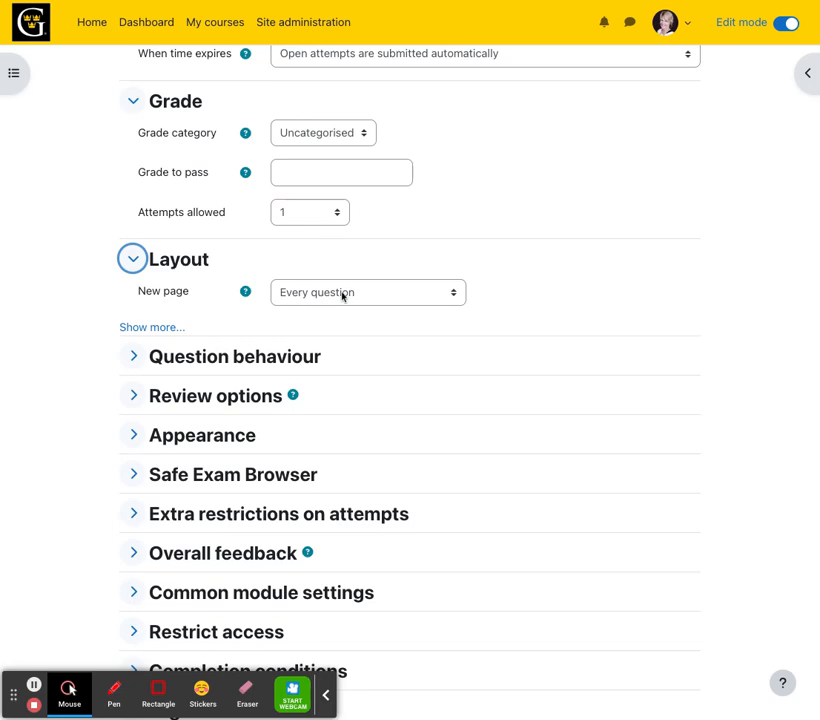
{"action": "left_click", "coordinate": [342, 293]}
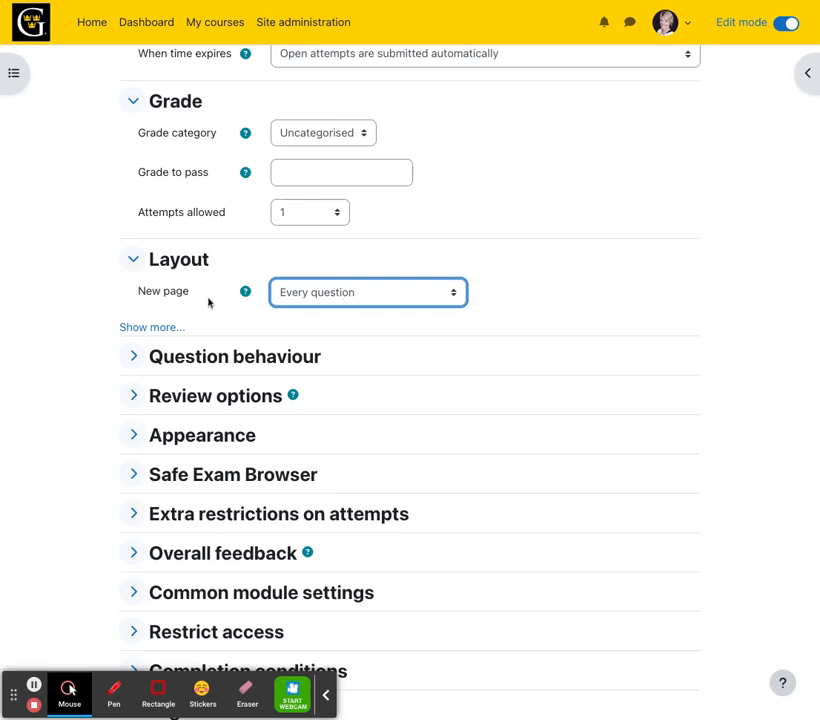
{"action": "left_click", "coordinate": [133, 357]}
{"action": "scroll", "coordinate": [132, 362], "scroll_direction": "down", "scroll_amount": 3}
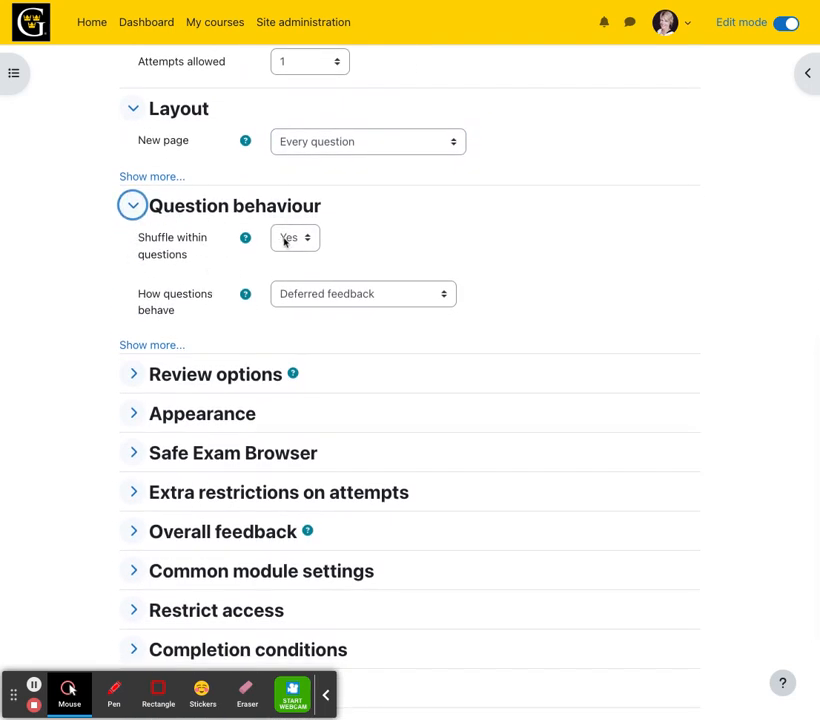
{"action": "left_click", "coordinate": [332, 303]}
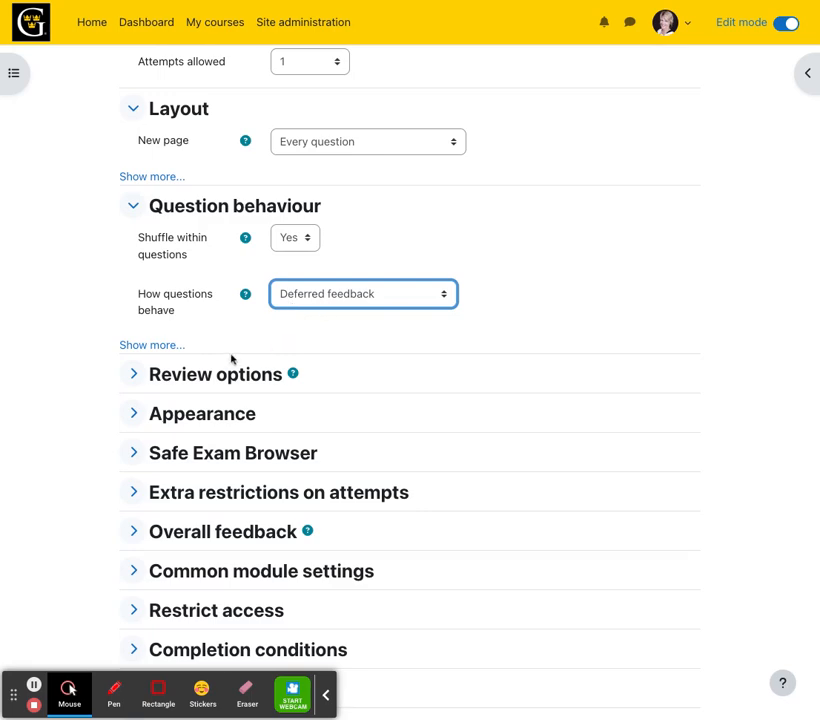
{"action": "left_click", "coordinate": [135, 378]}
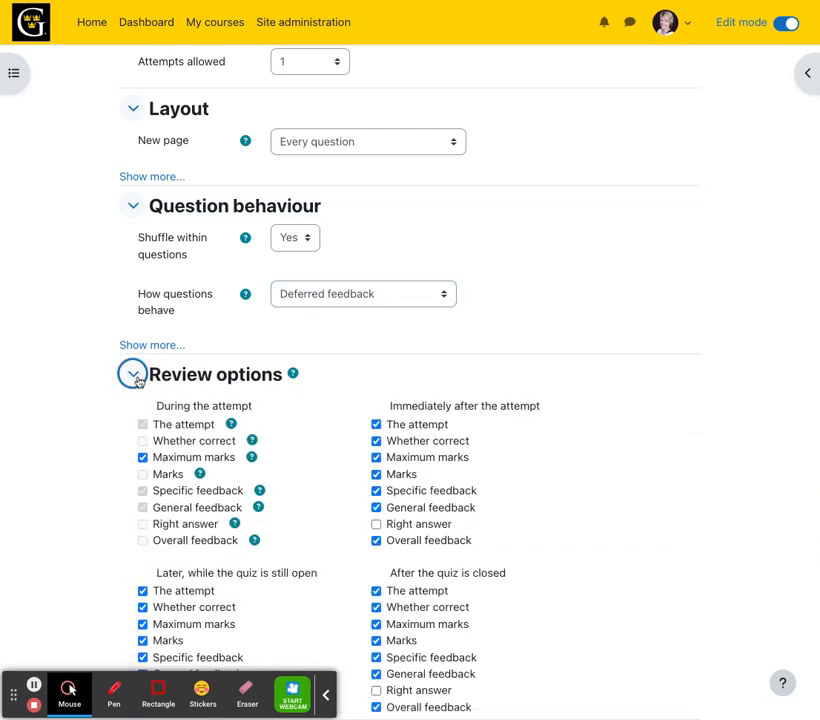
{"action": "scroll", "coordinate": [315, 410], "scroll_direction": "down", "scroll_amount": 3}
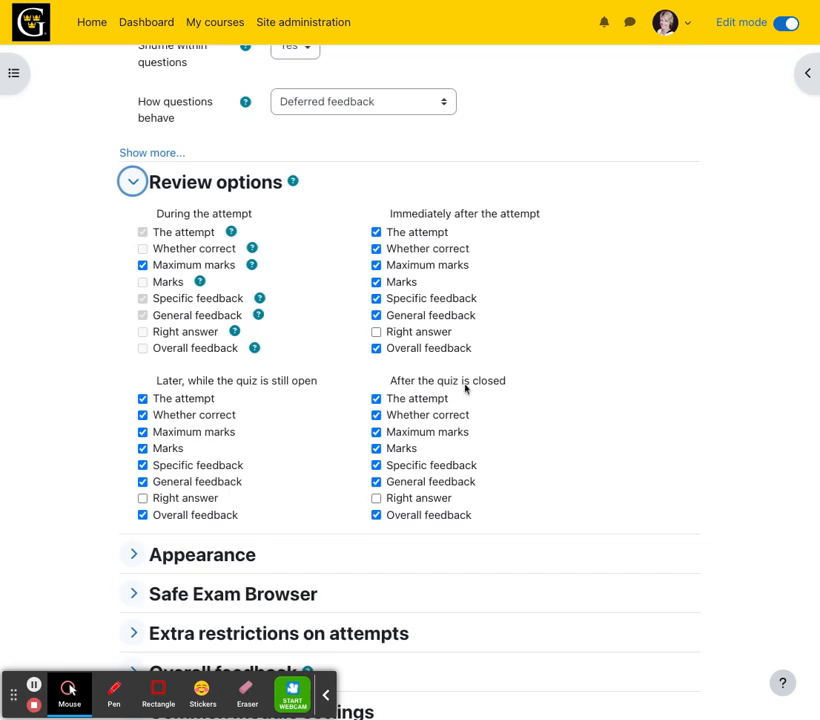
Step: Compare the quiz's closing date with its review options and read the help for the Right answer option
{"action": "scroll", "coordinate": [465, 385], "scroll_direction": "up", "scroll_amount": 6}
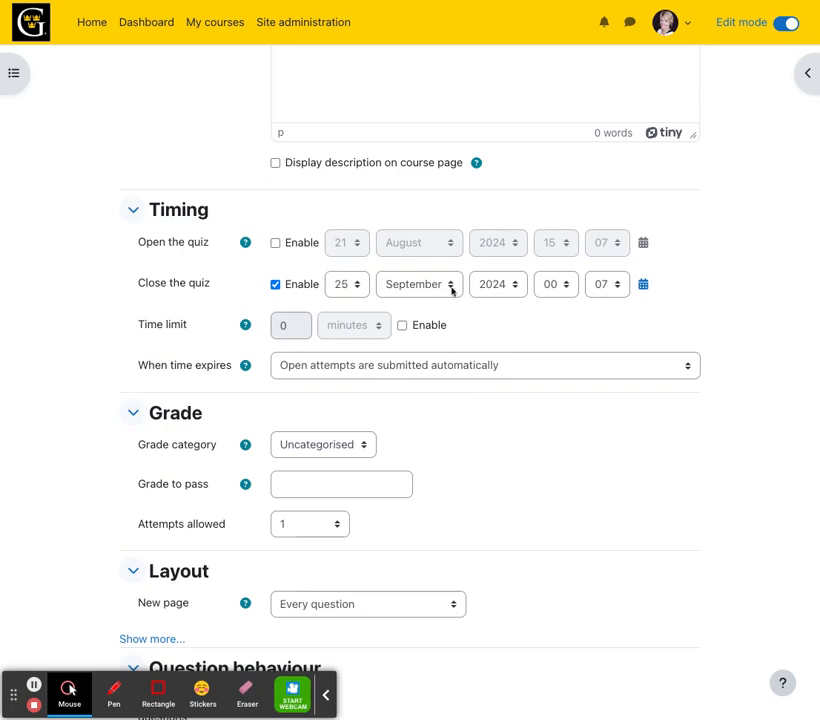
{"action": "scroll", "coordinate": [410, 485], "scroll_direction": "down", "scroll_amount": 6}
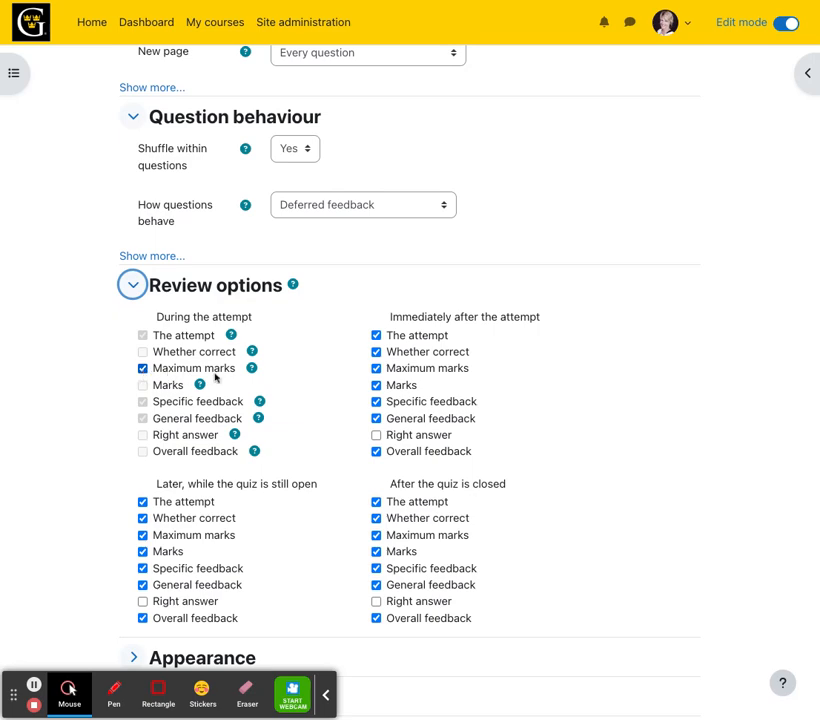
{"action": "left_click", "coordinate": [142, 386]}
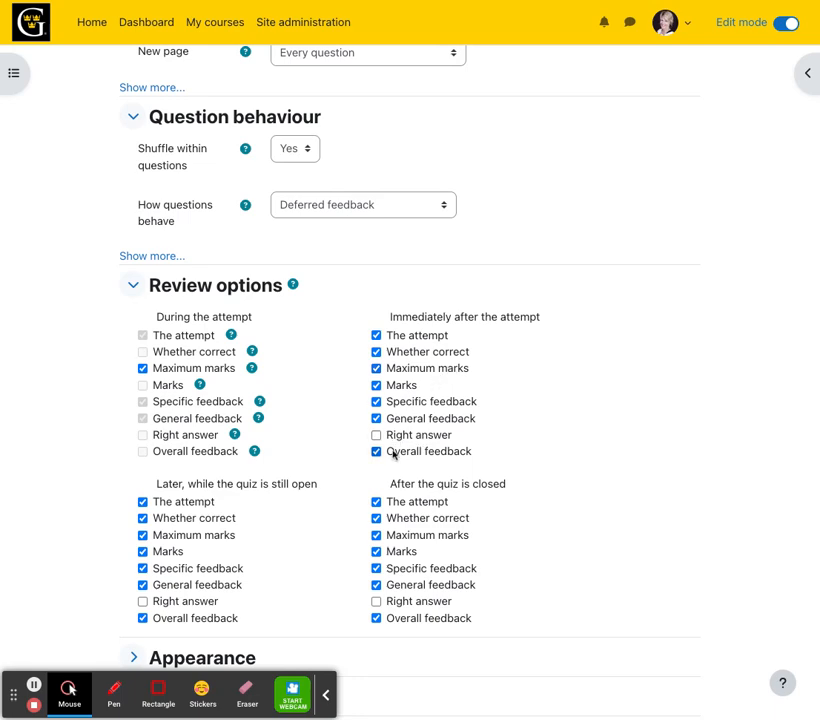
{"action": "scroll", "coordinate": [392, 454], "scroll_direction": "down", "scroll_amount": 3}
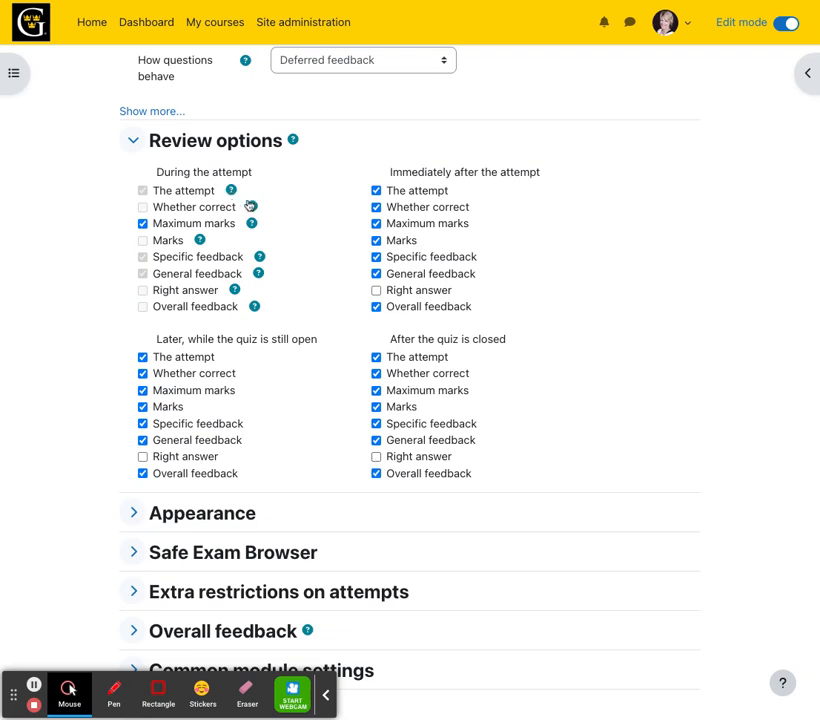
{"action": "left_click", "coordinate": [236, 290]}
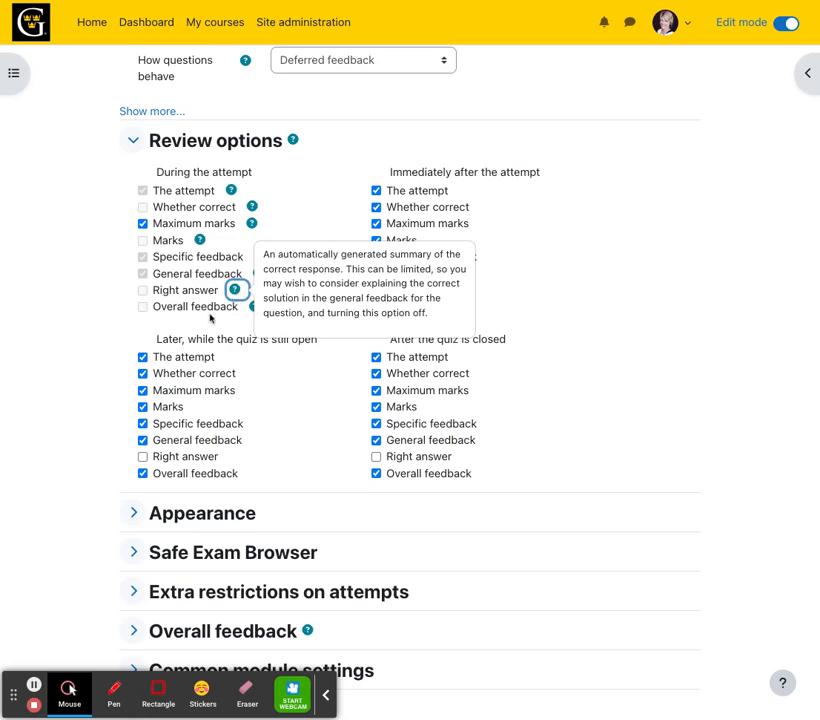
{"action": "left_click", "coordinate": [221, 321]}
Step: Look over the quiz's Appearance settings, then save the quiz and display it
{"action": "scroll", "coordinate": [219, 320], "scroll_direction": "down", "scroll_amount": 5}
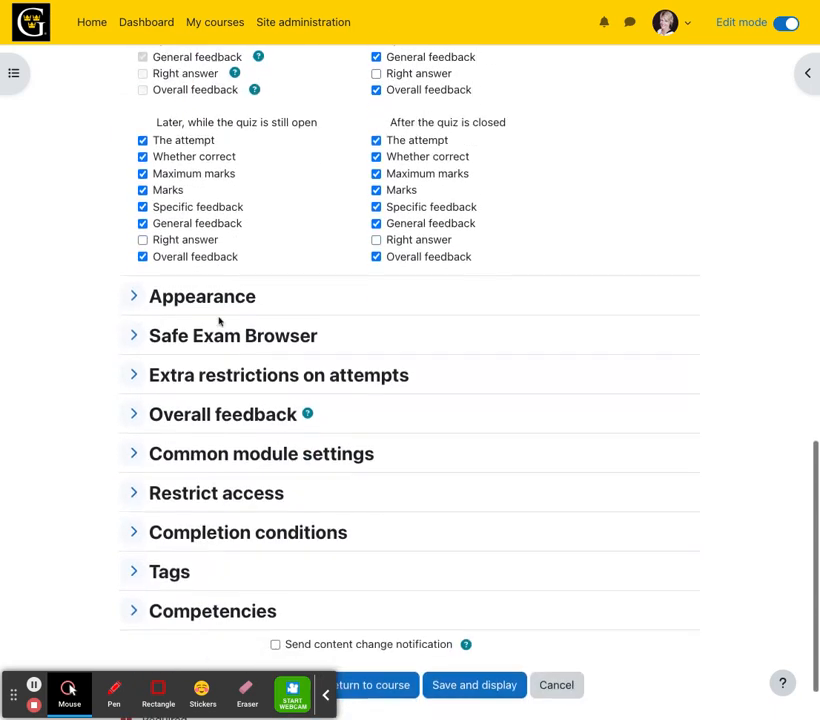
{"action": "left_click", "coordinate": [133, 222]}
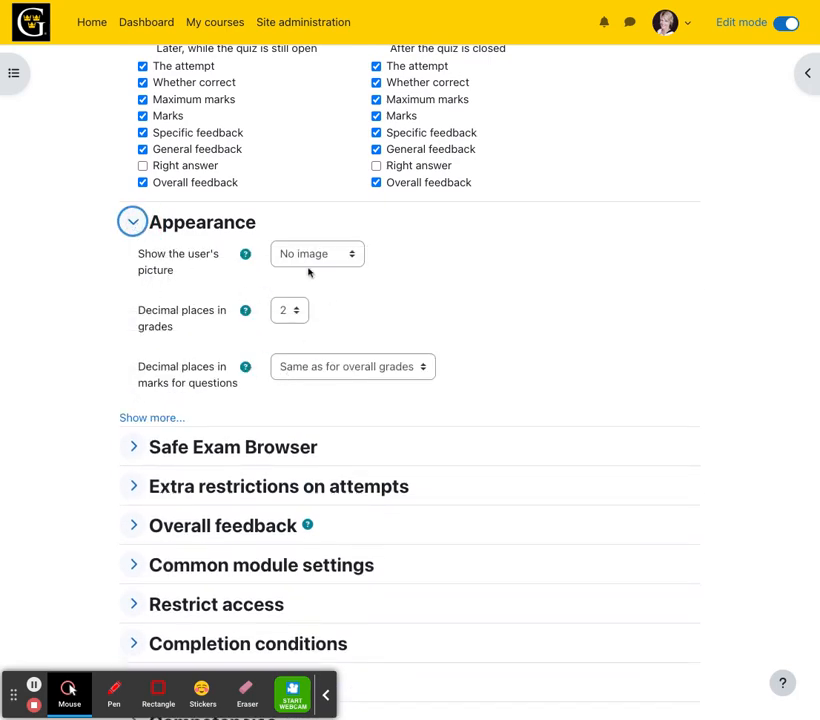
{"action": "scroll", "coordinate": [179, 386], "scroll_direction": "down", "scroll_amount": 1}
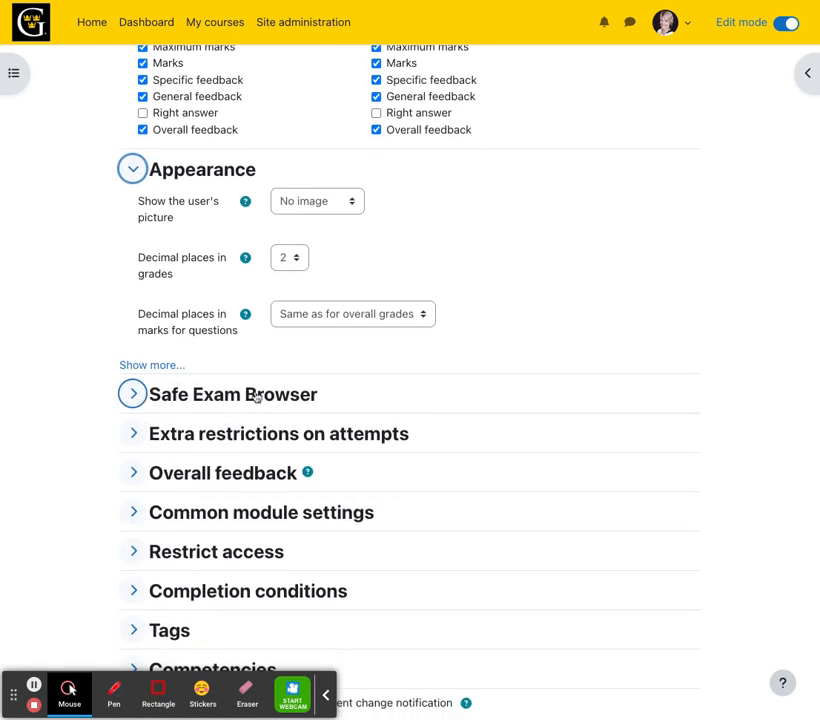
{"action": "scroll", "coordinate": [234, 349], "scroll_direction": "down", "scroll_amount": 2}
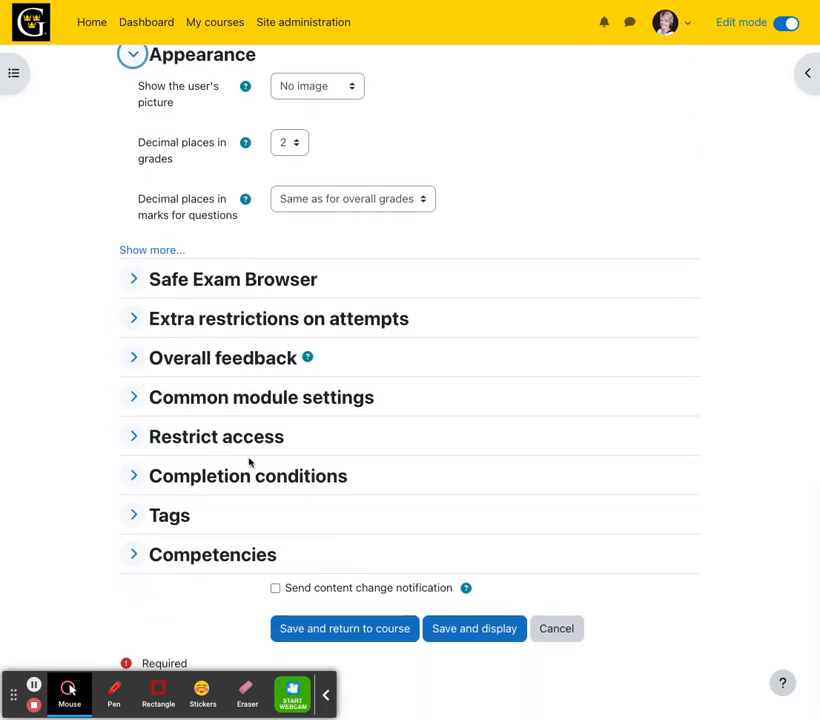
{"action": "scroll", "coordinate": [250, 460], "scroll_direction": "down", "scroll_amount": 1}
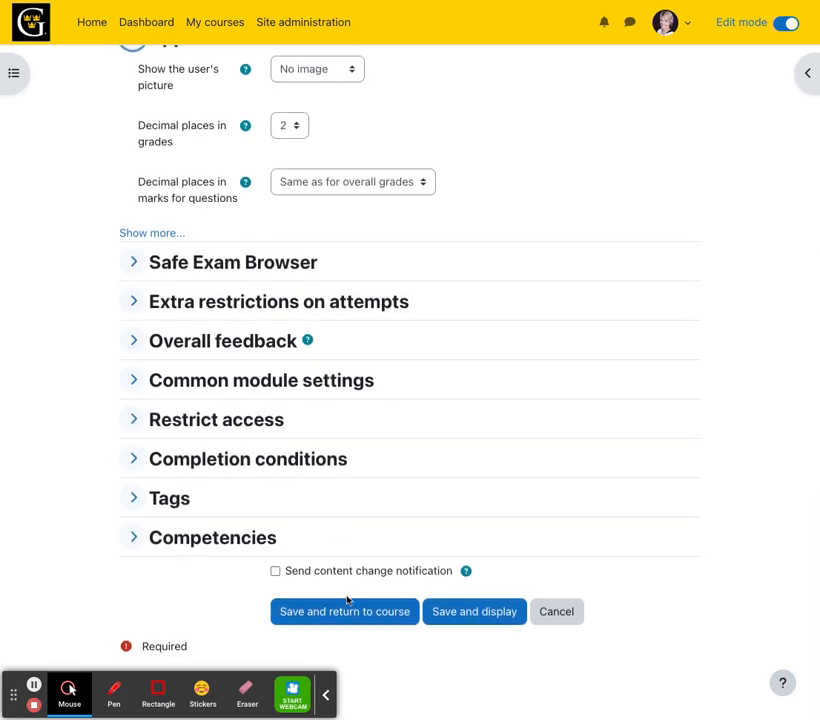
{"action": "left_click", "coordinate": [465, 612]}
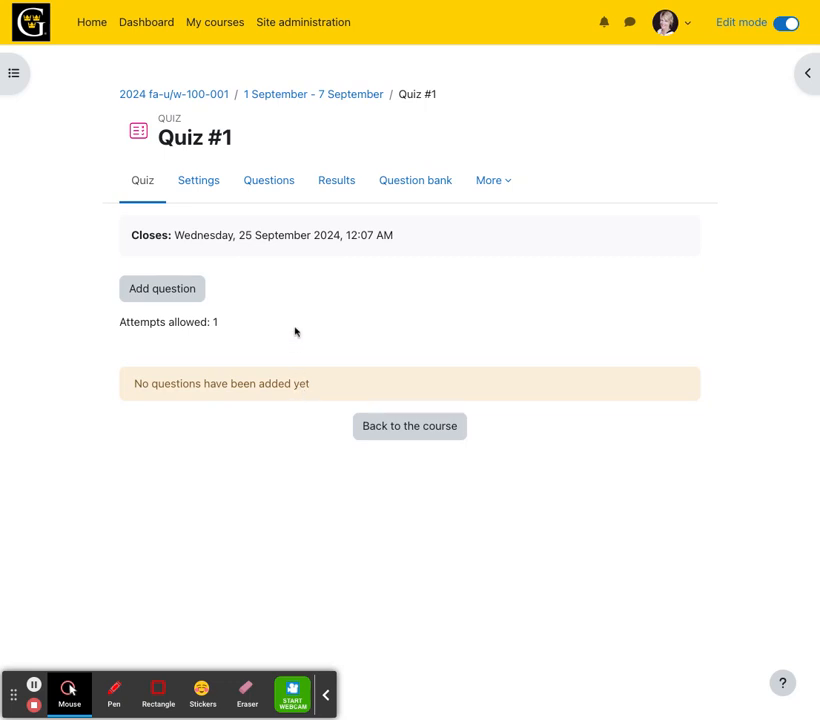
Step: Reopen the settings of Quiz #1, look through the setting sections, and save with a return to the course
{"action": "left_click", "coordinate": [208, 189]}
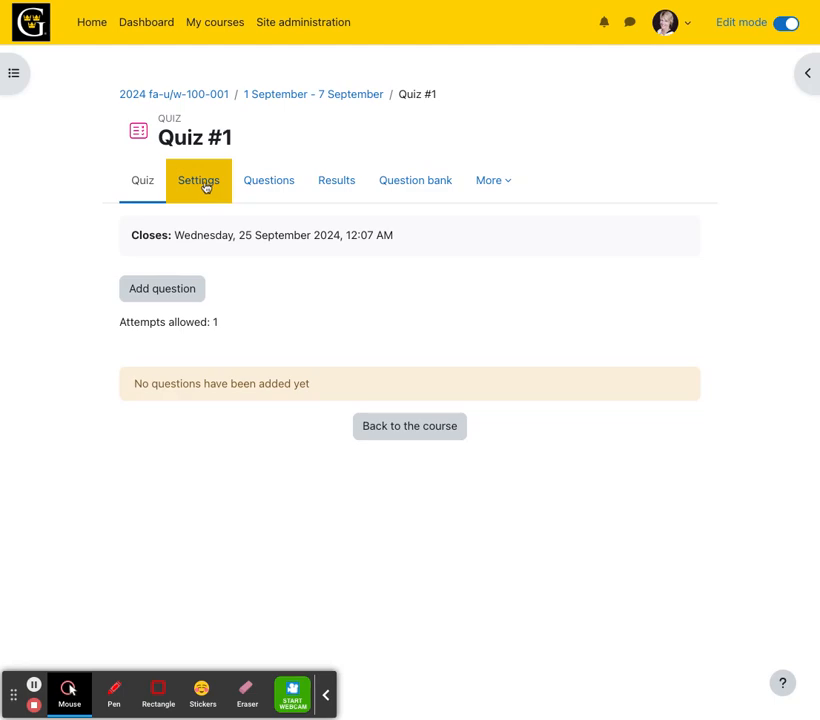
{"action": "scroll", "coordinate": [316, 312], "scroll_direction": "down", "scroll_amount": 6}
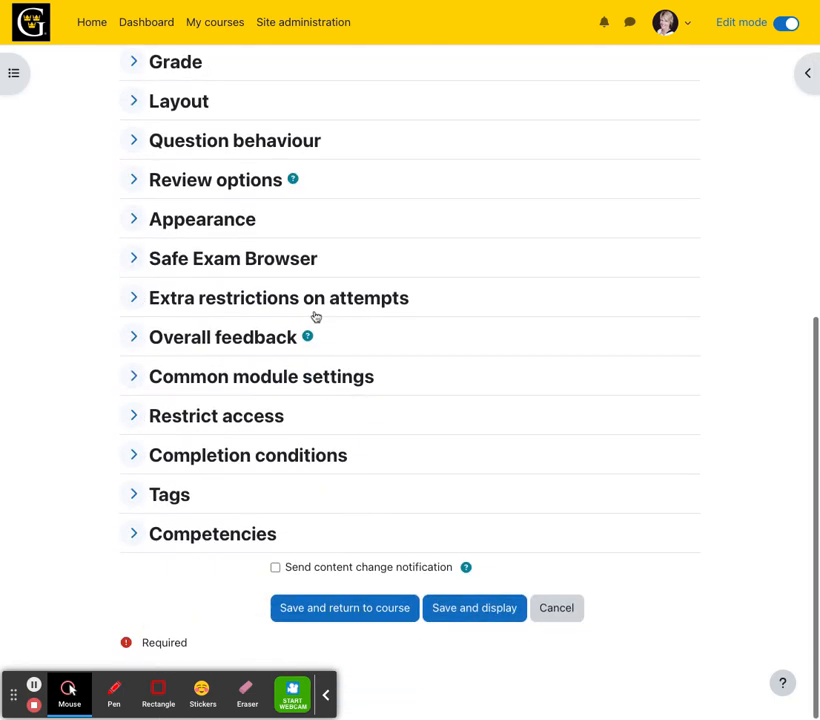
{"action": "scroll", "coordinate": [316, 317], "scroll_direction": "up", "scroll_amount": 10}
{"action": "scroll", "coordinate": [316, 317], "scroll_direction": "down", "scroll_amount": 10}
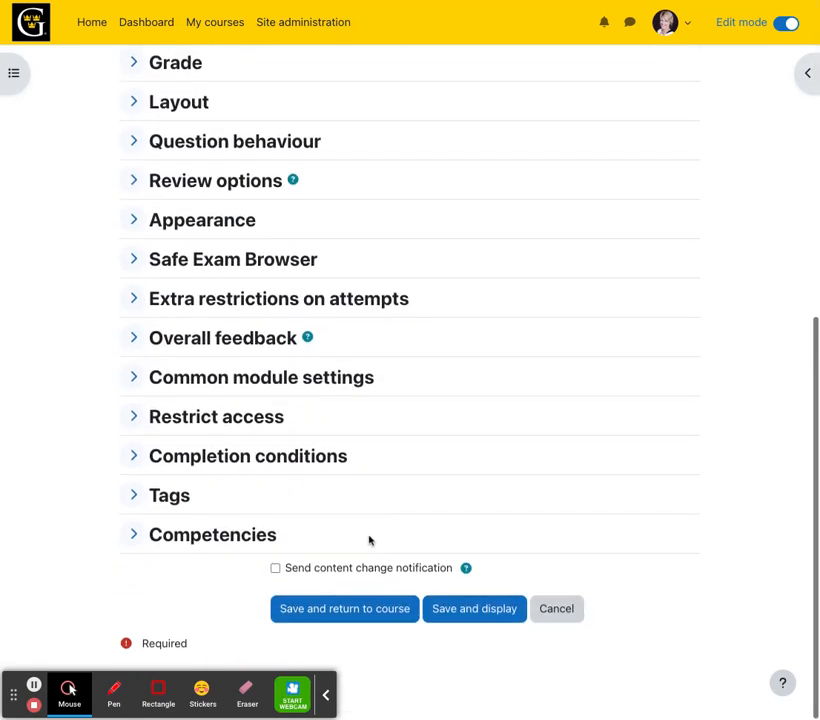
{"action": "left_click", "coordinate": [358, 611]}
Step: Show the available actions for Quiz #1 in the 1 September - 7 September section
{"action": "scroll", "coordinate": [470, 490], "scroll_direction": "down", "scroll_amount": 2}
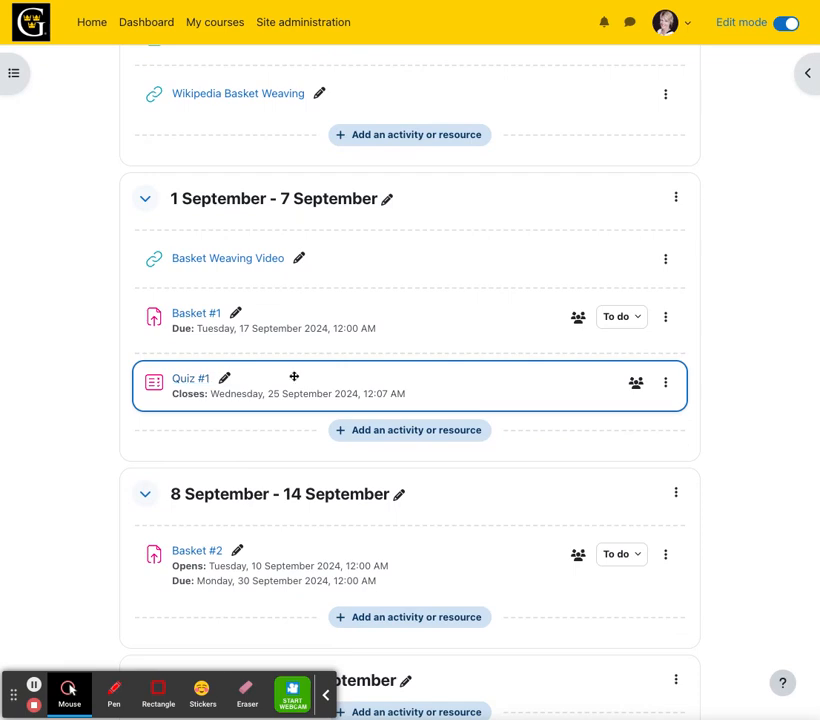
{"action": "left_click", "coordinate": [666, 385]}
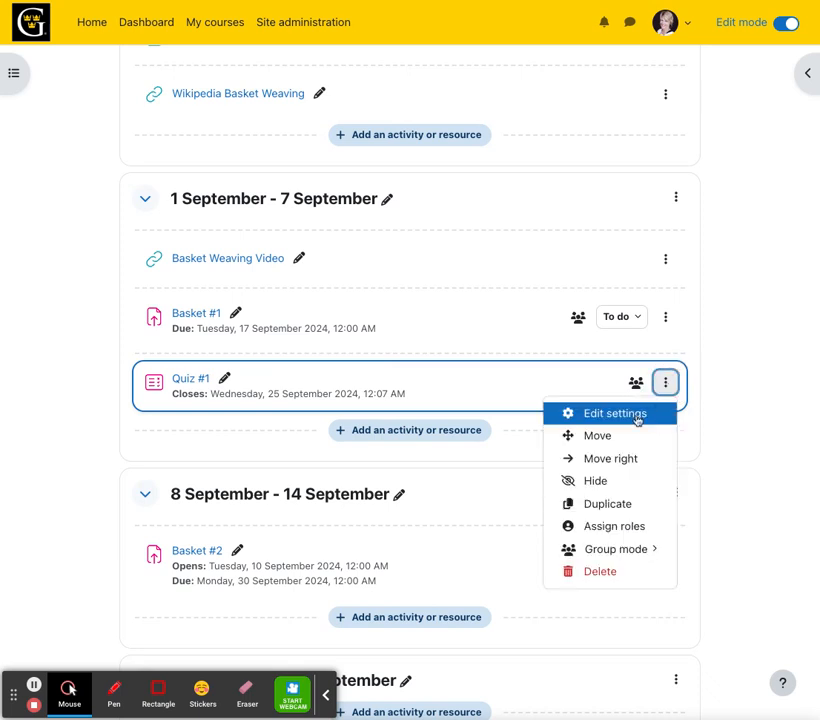